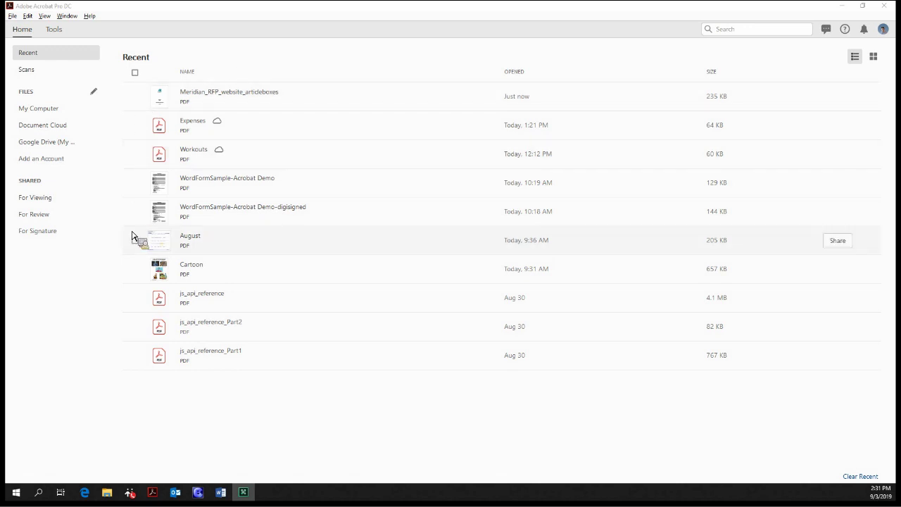
Step: Try multi-selecting recent files: Meridian, Expenses, Workouts, WordFormSample, the digisigned form, Cartoon and August
left_click(138, 99)
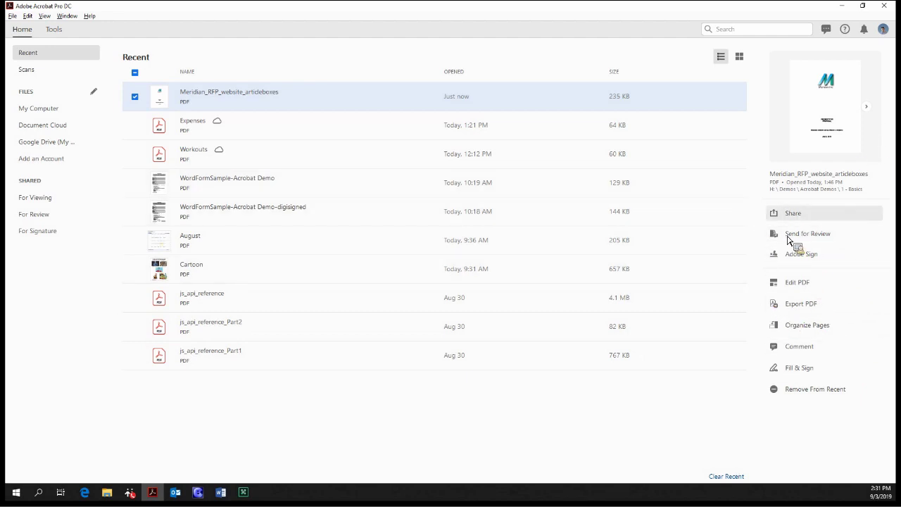
left_click(134, 106)
left_click(135, 125)
left_click(134, 153)
left_click(135, 97)
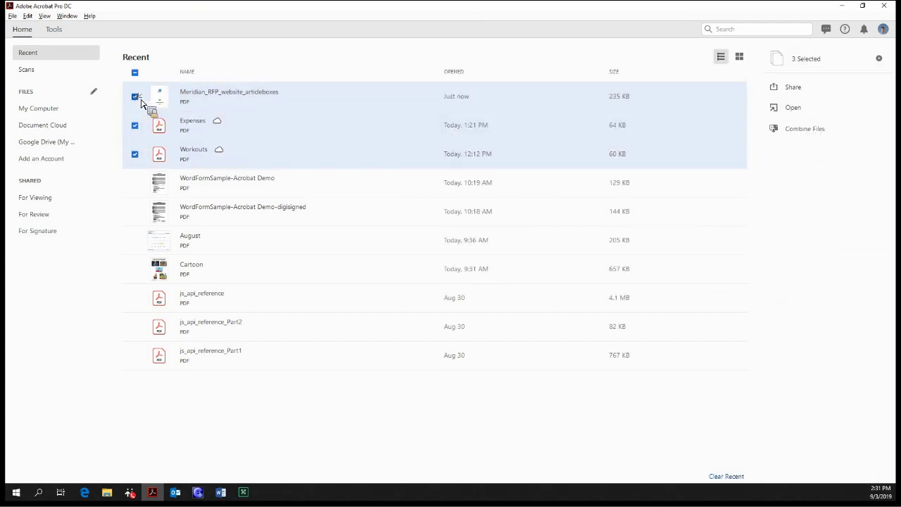
left_click(136, 154)
left_click(135, 126)
left_click(137, 183)
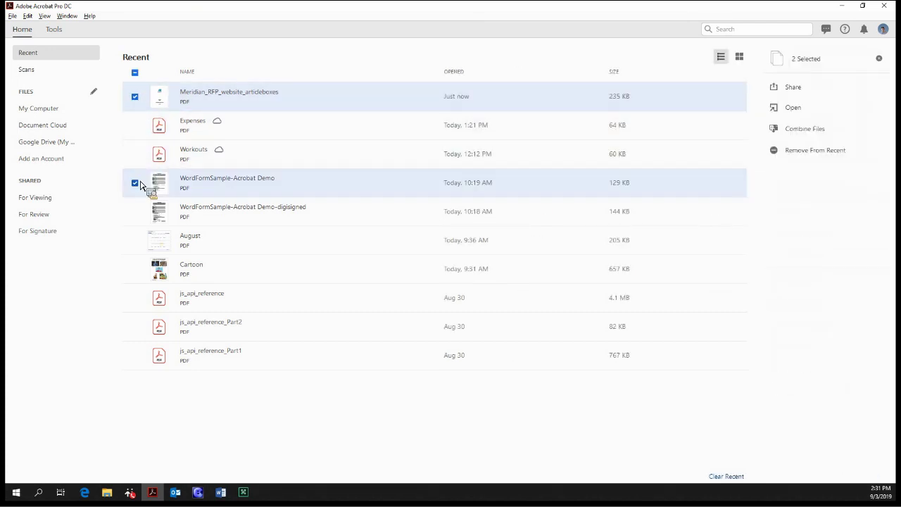
left_click(135, 212)
left_click(135, 268)
left_click(135, 240)
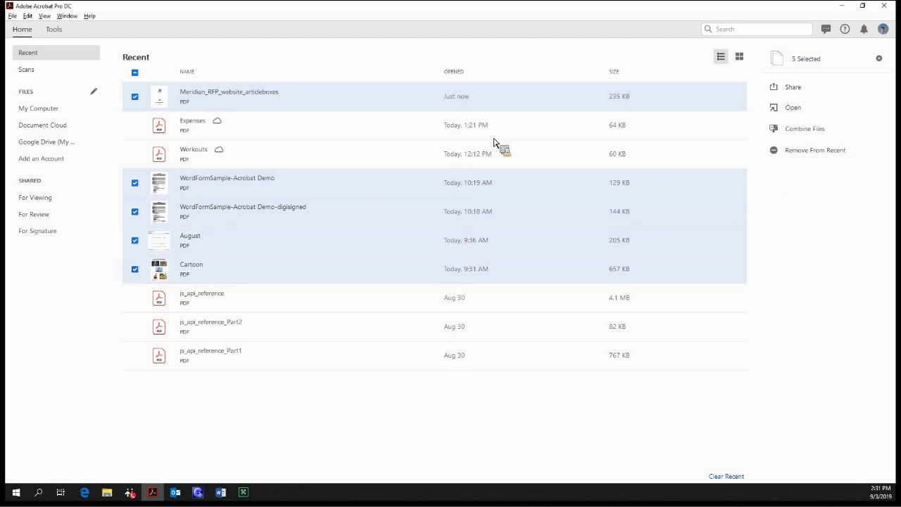
left_click_drag(494, 140, 131, 79)
Step: Toggle select-all, confirm Clear Recent to empty the list, then view the empty Scans folder
left_click(135, 72)
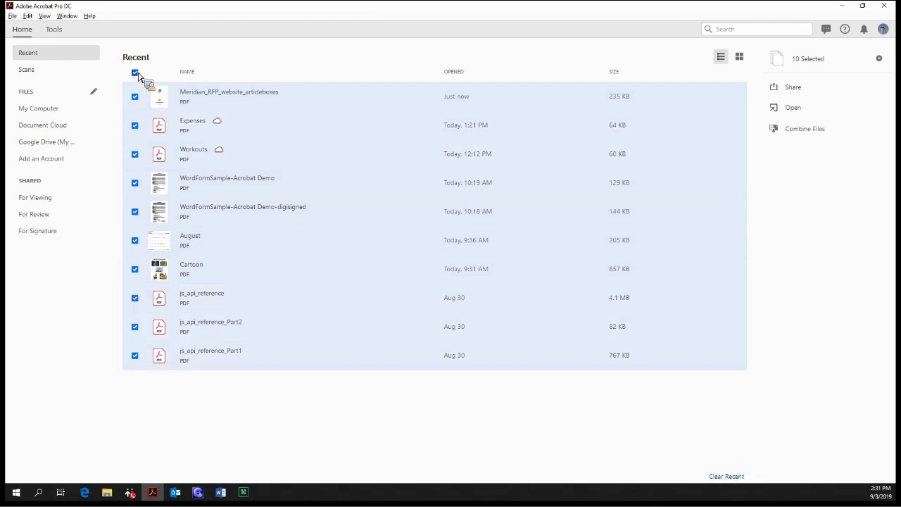
left_click(134, 72)
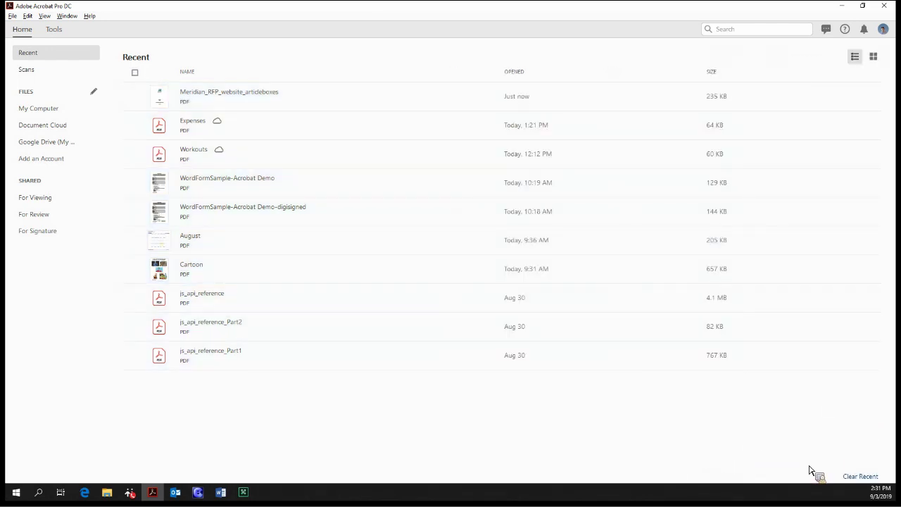
left_click(860, 478)
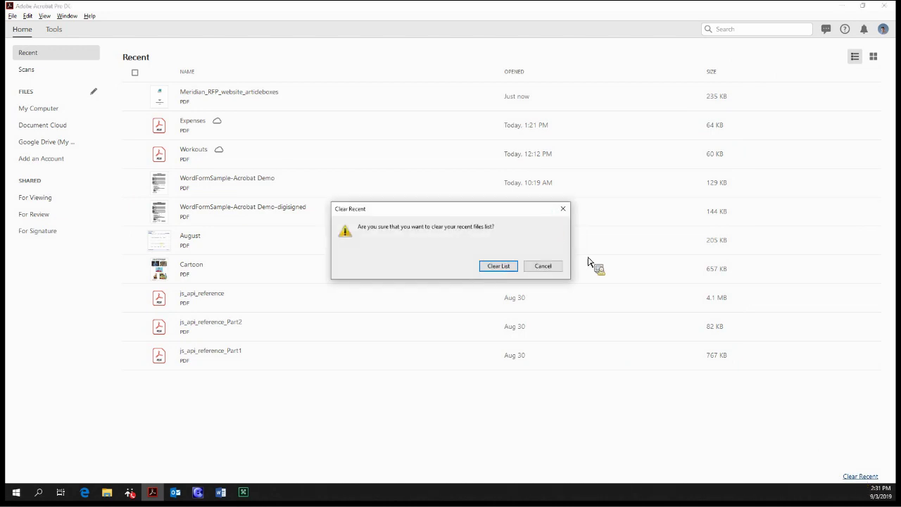
left_click(498, 266)
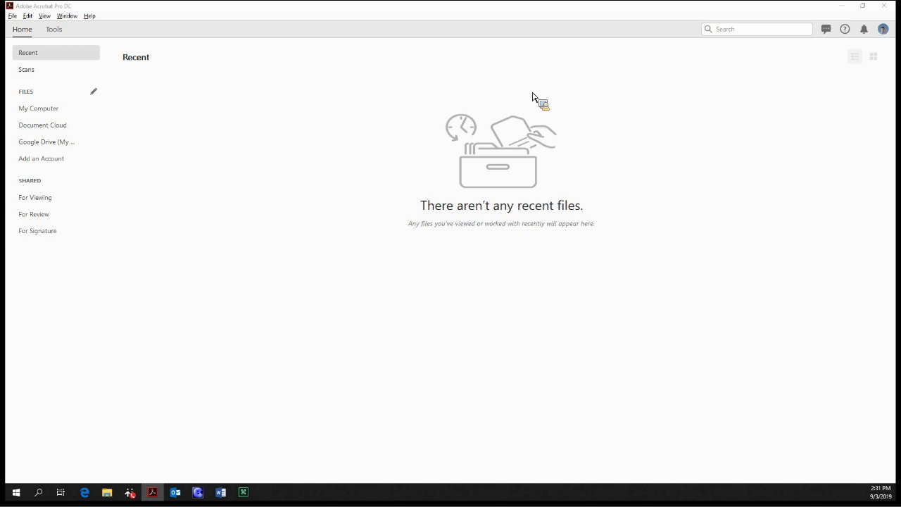
left_click(77, 71)
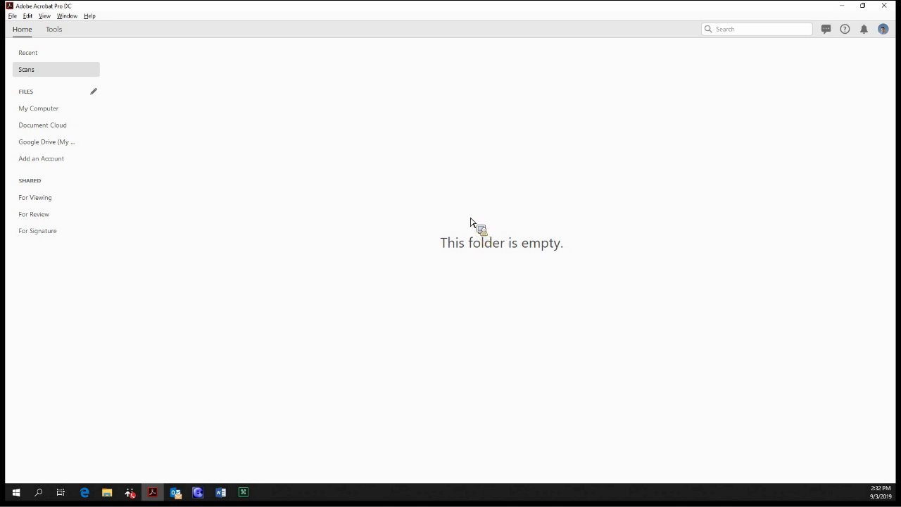
Step: Browse My Computer, Document Cloud, Add an Account and Google Drive, ending on Shared For Viewing
left_click(56, 111)
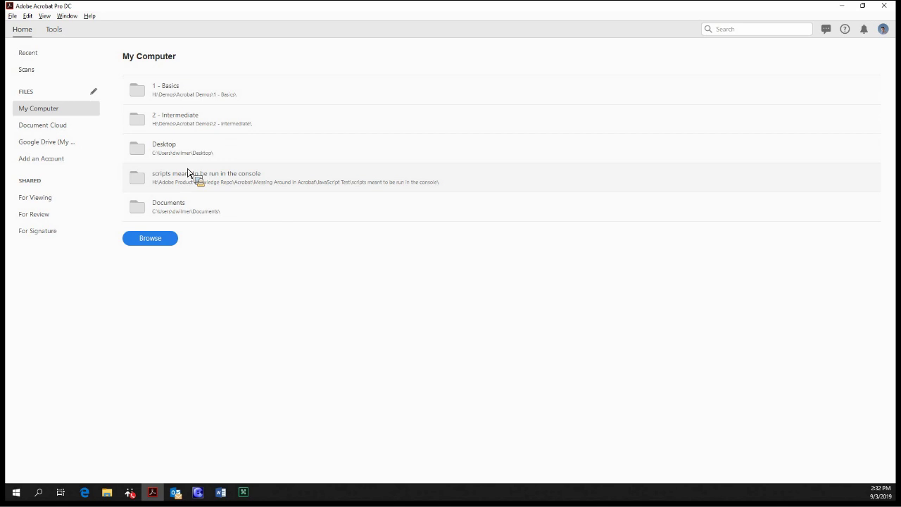
left_click(89, 131)
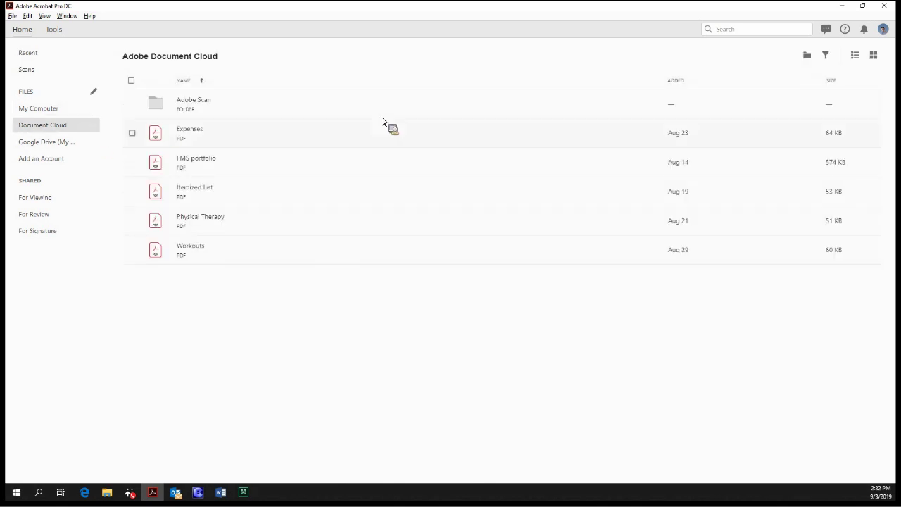
left_click_drag(383, 120, 893, 37)
left_click(74, 161)
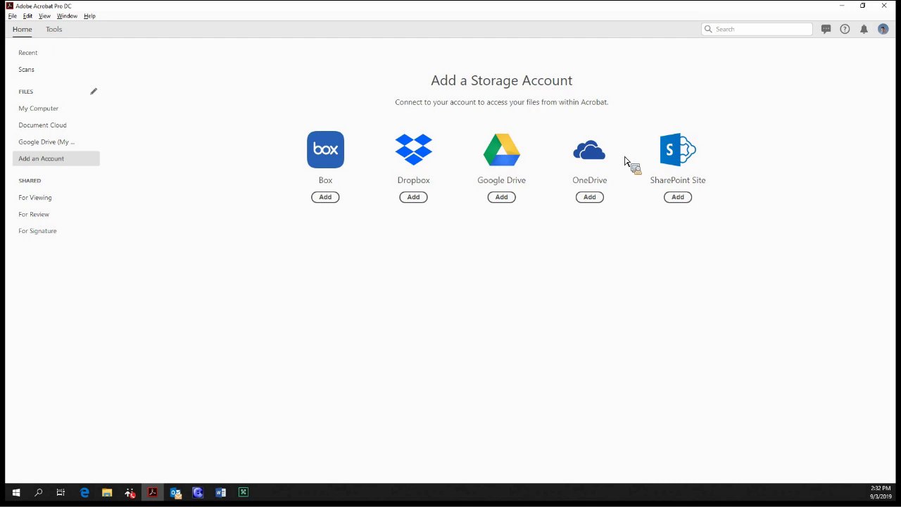
left_click(69, 145)
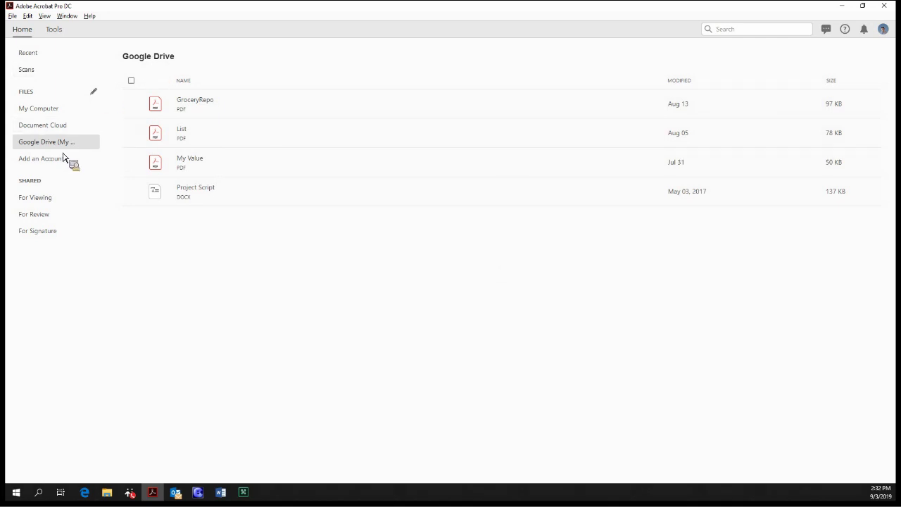
left_click(65, 199)
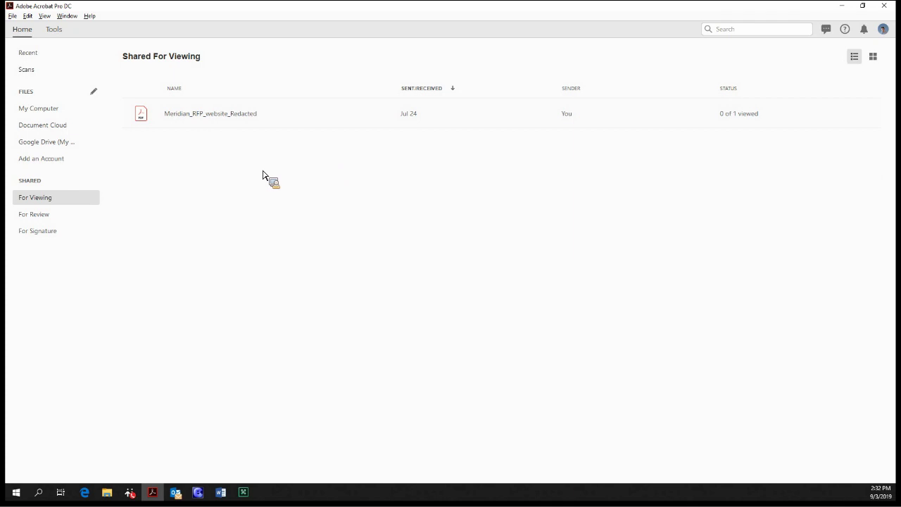
Step: Check the For Review and For Signature shared lists, then open the Tools center
left_click(82, 211)
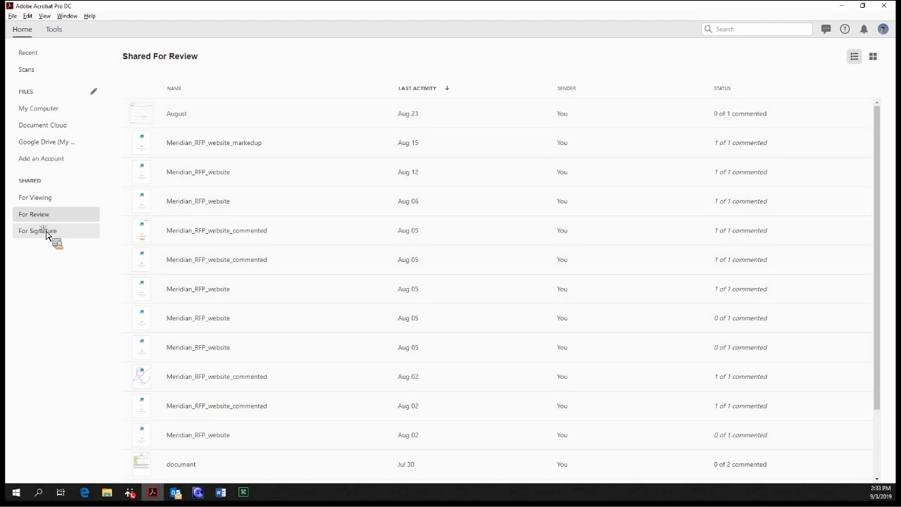
left_click(44, 231)
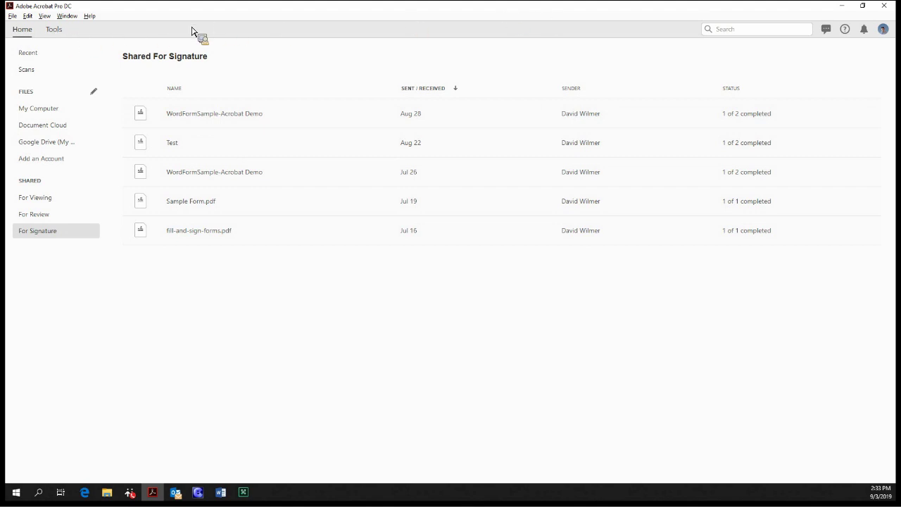
left_click(60, 34)
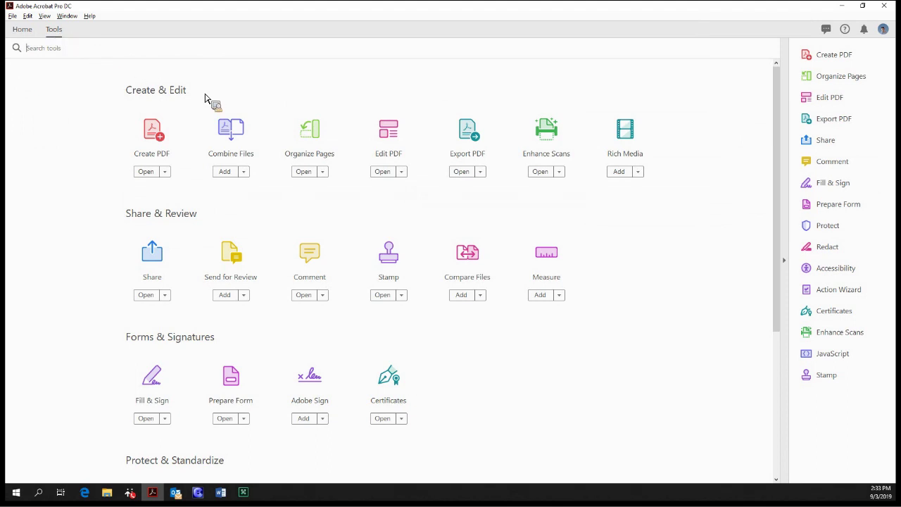
scroll(144, 137, "down", 4)
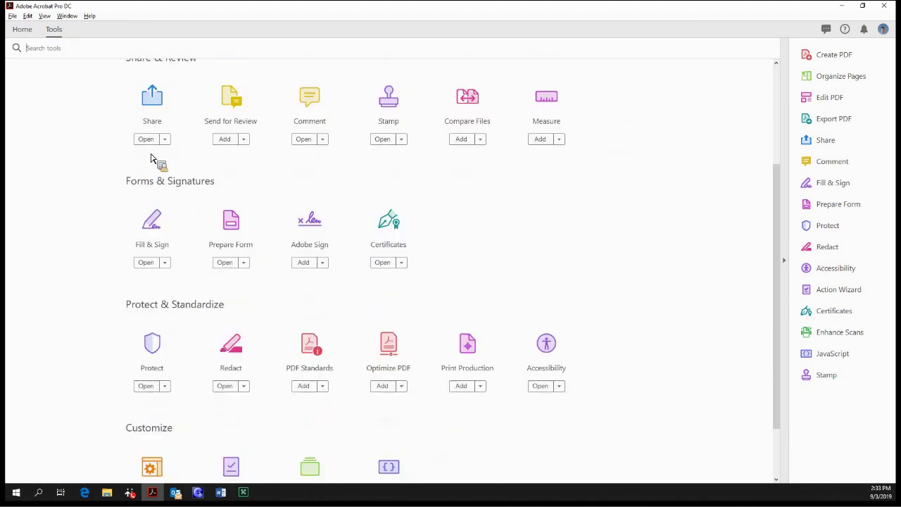
scroll(112, 67, "up", 2)
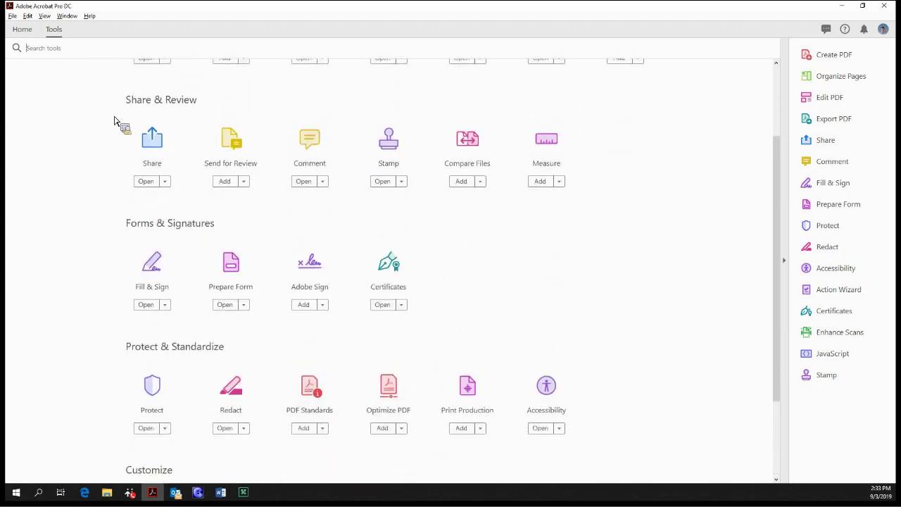
scroll(138, 132, "up", 2)
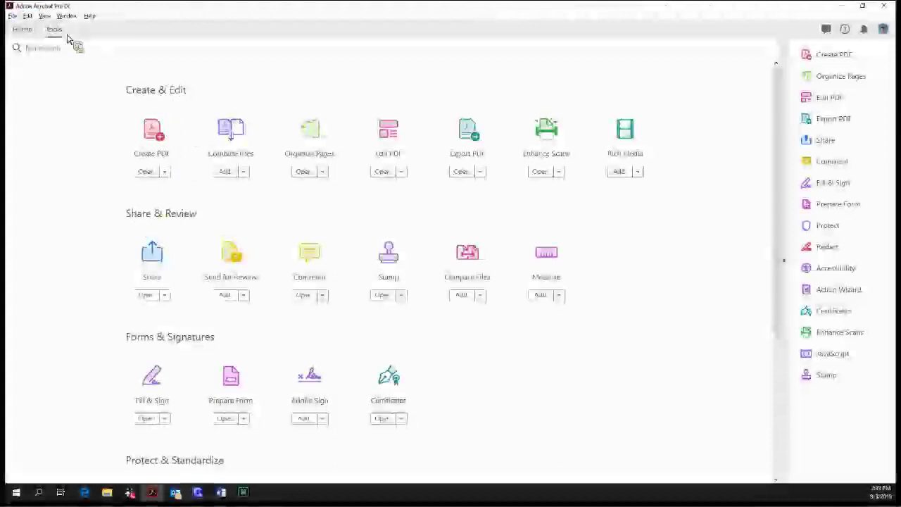
left_click(12, 17)
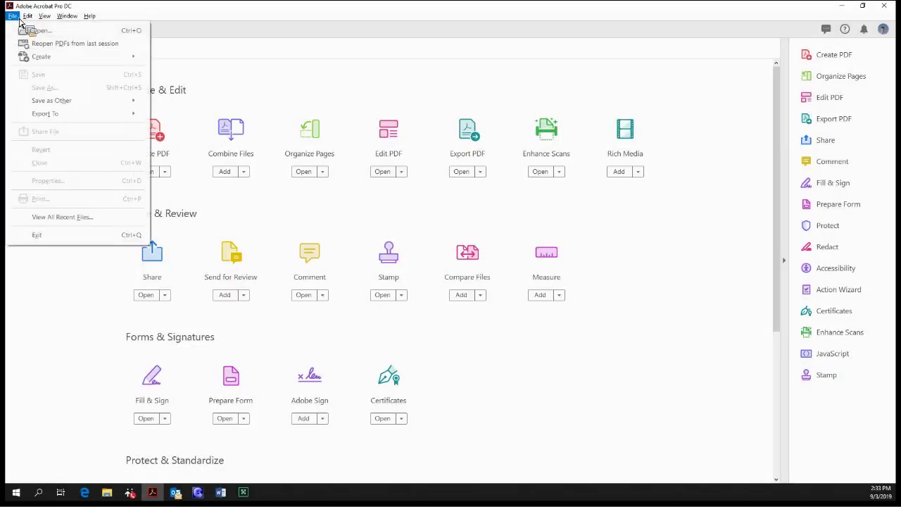
mouse_move(129, 63)
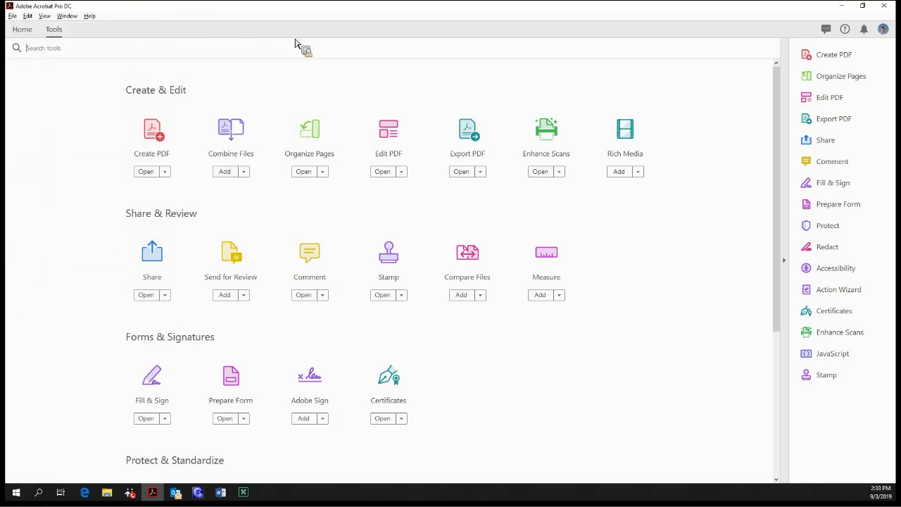
left_click_drag(711, 272, 121, 80)
left_click_drag(388, 79, 245, 252)
scroll(221, 258, "down", 2)
scroll(245, 252, "down", 2)
scroll(132, 285, "down", 1)
left_click_drag(141, 268, 119, 303)
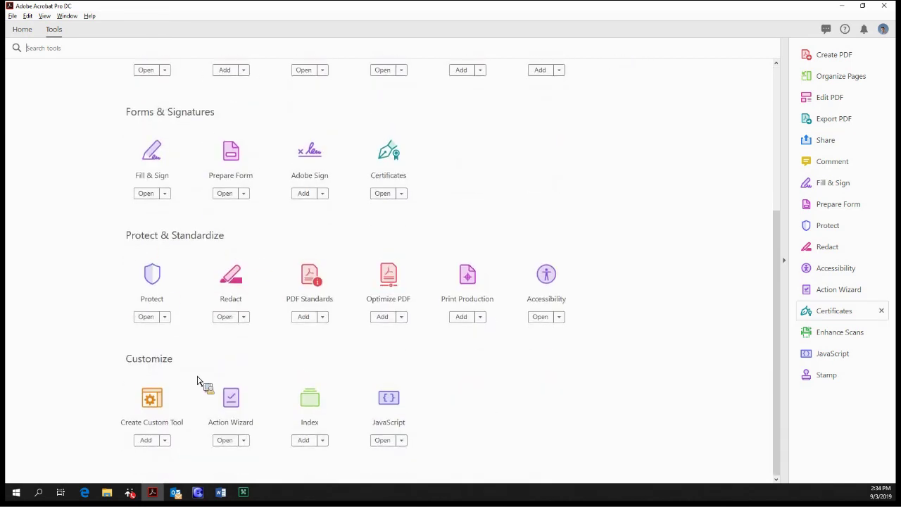
scroll(752, 288, "up", 4)
left_click_drag(898, 328, 748, 285)
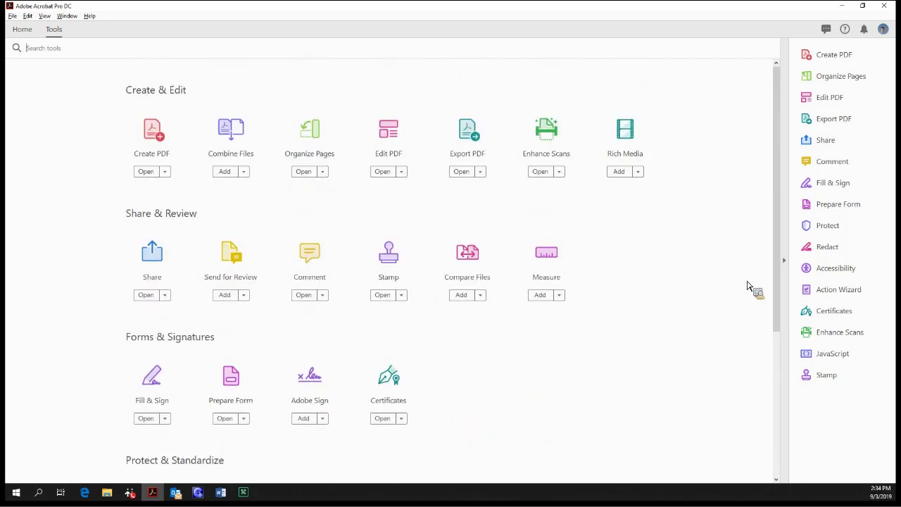
Step: Expand and collapse the Combine Files options on the Tools page
left_click_drag(220, 123, 159, 180)
left_click(165, 172)
left_click(244, 172)
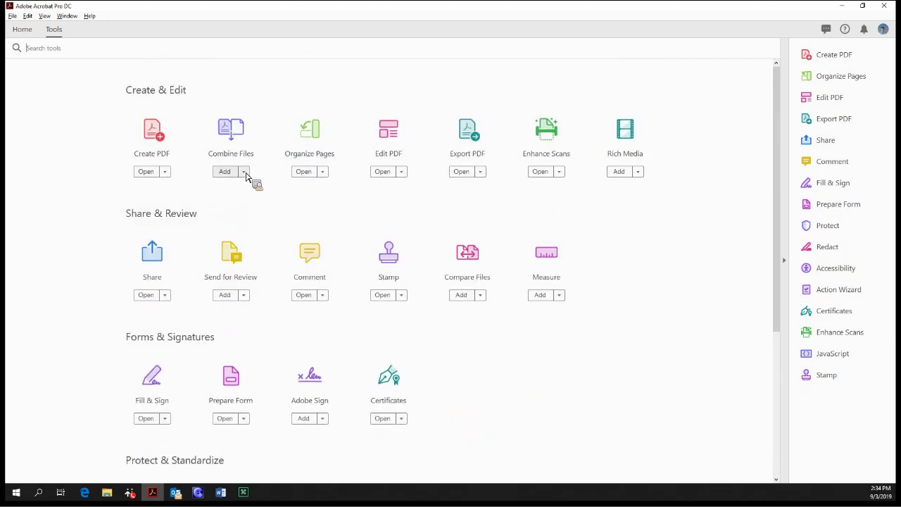
left_click(244, 172)
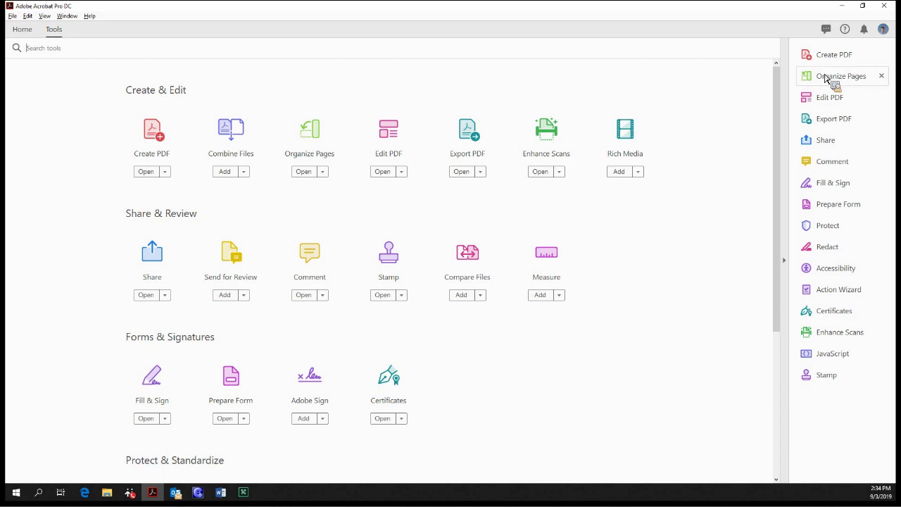
Step: Add Combine Files to the right-hand quick tools and launch it, bringing up the Open dialog
left_click_drag(830, 61, 216, 182)
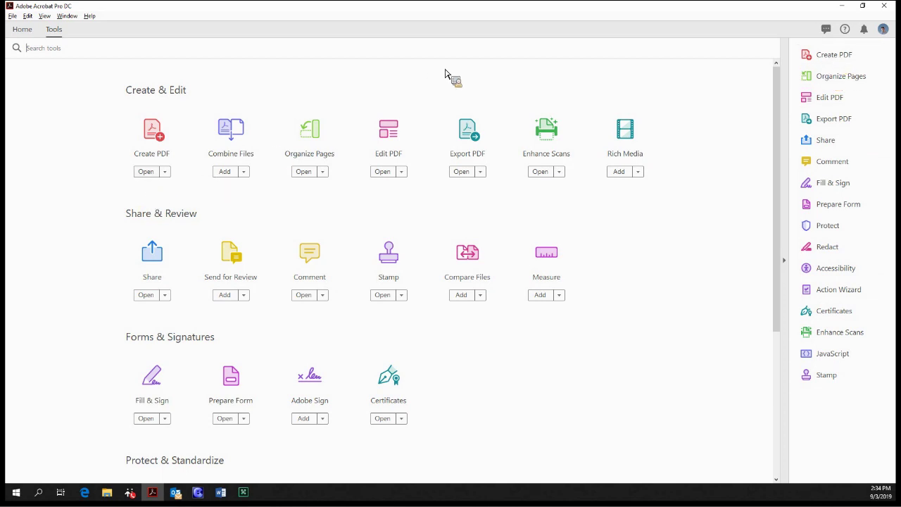
left_click_drag(445, 74, 361, 116)
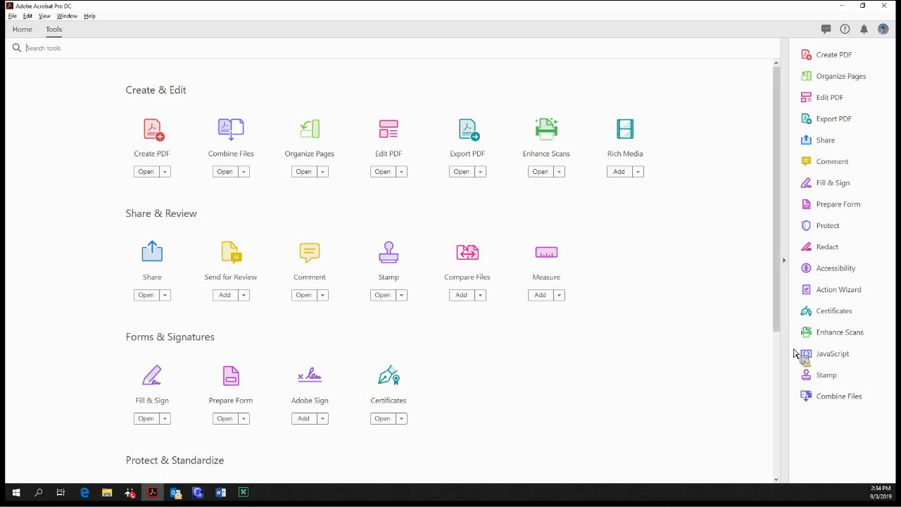
left_click_drag(794, 353, 828, 400)
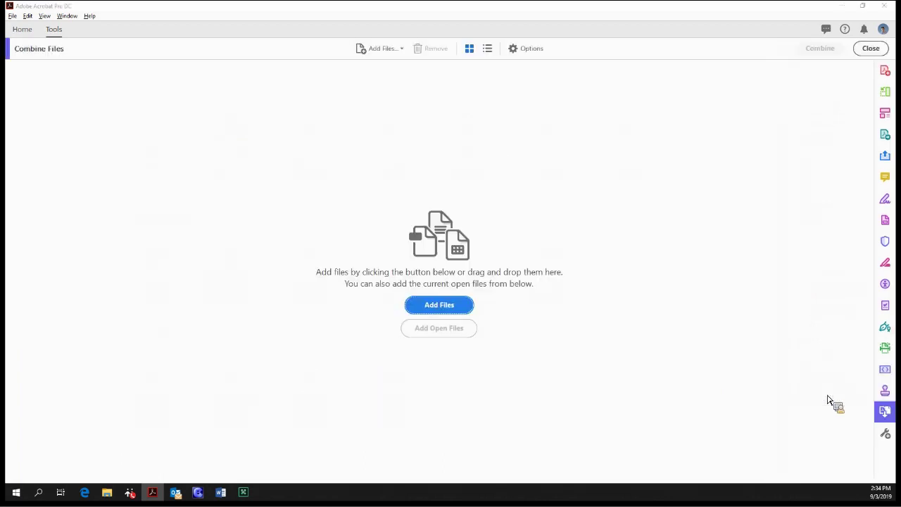
left_click(884, 198)
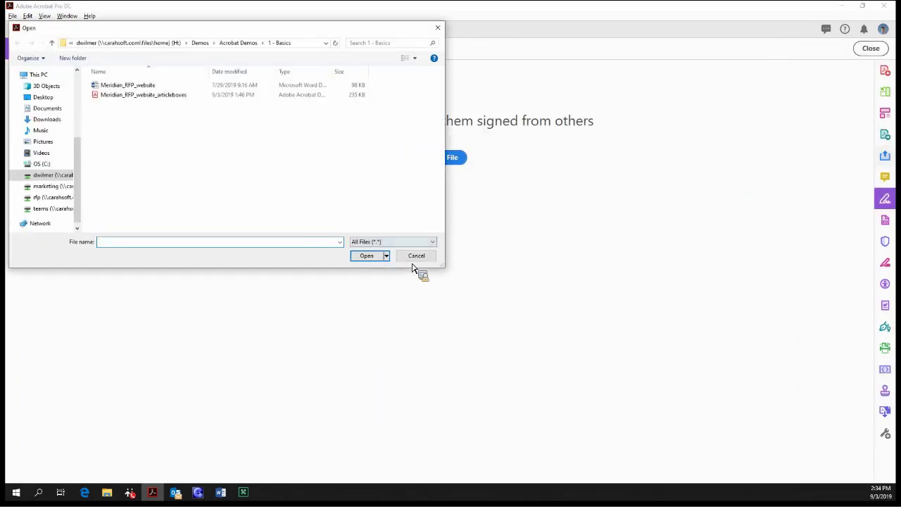
Step: Cancel the Open dialog, cycle through Export PDF, Organize Pages, Comment and Fill & Sign, then return to all tools
left_click(416, 257)
left_click(885, 134)
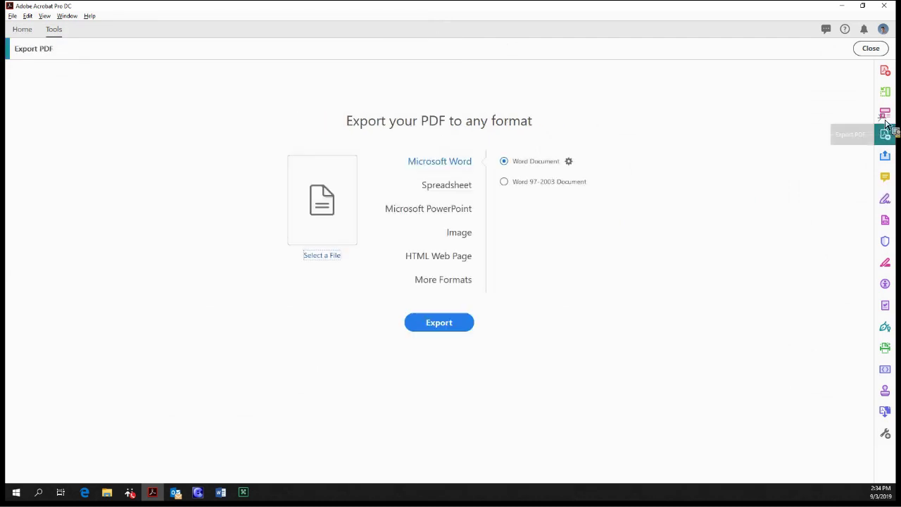
left_click(885, 113)
left_click(885, 91)
left_click(885, 177)
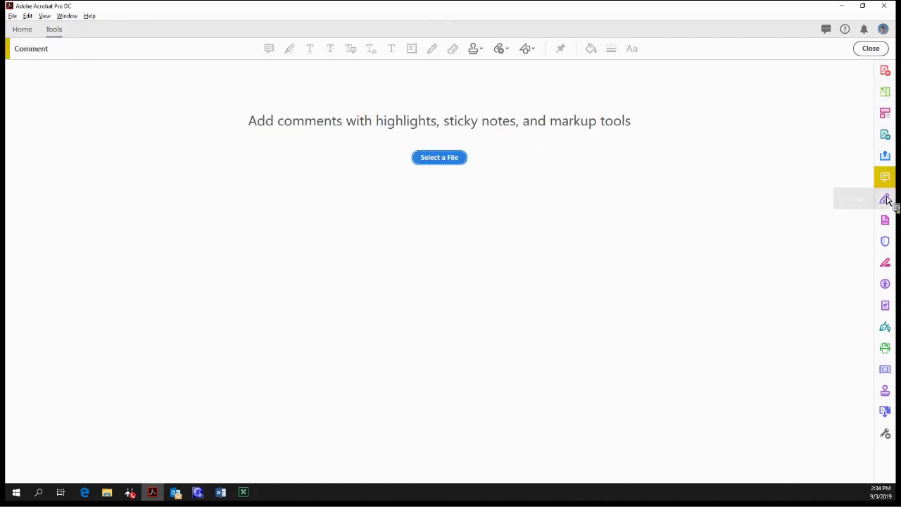
left_click(885, 198)
left_click(885, 134)
left_click(885, 92)
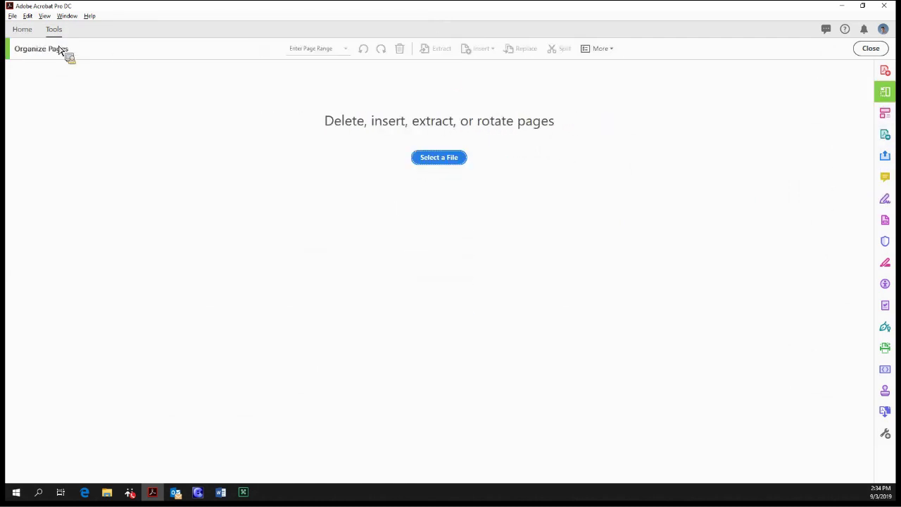
left_click(54, 29)
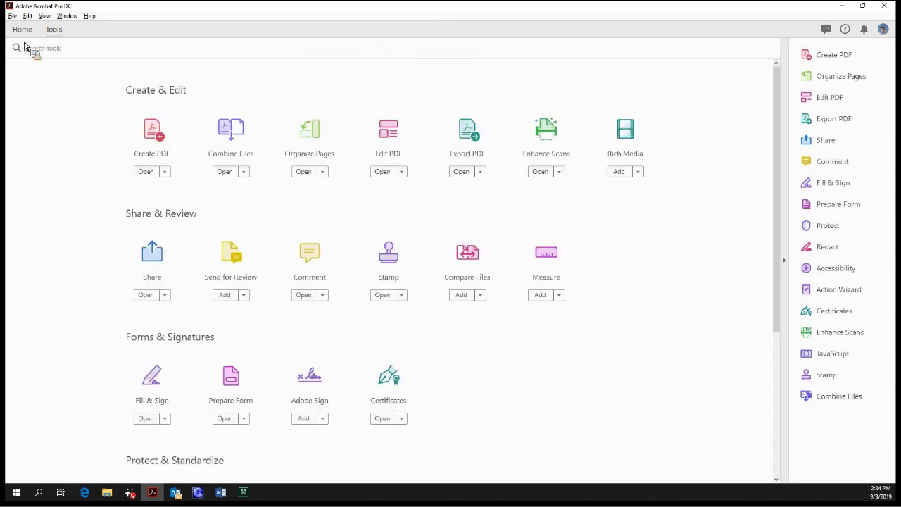
Step: Open Edit PDF, try Prepare Form, glance at Home's signature files, then close Edit PDF
left_click(853, 102)
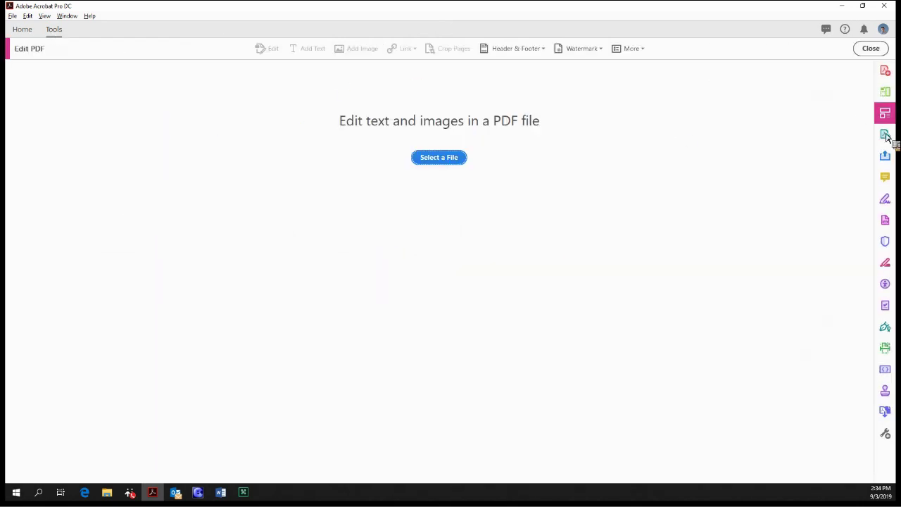
left_click(885, 221)
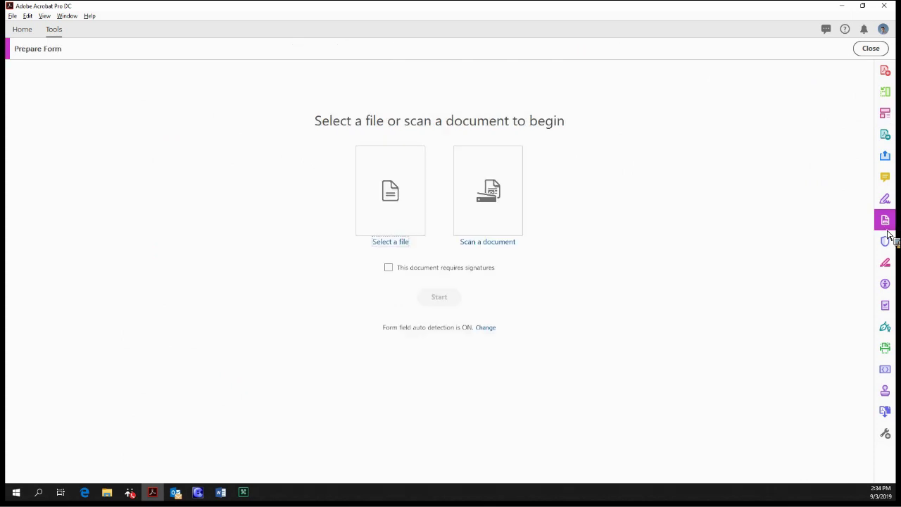
left_click(884, 113)
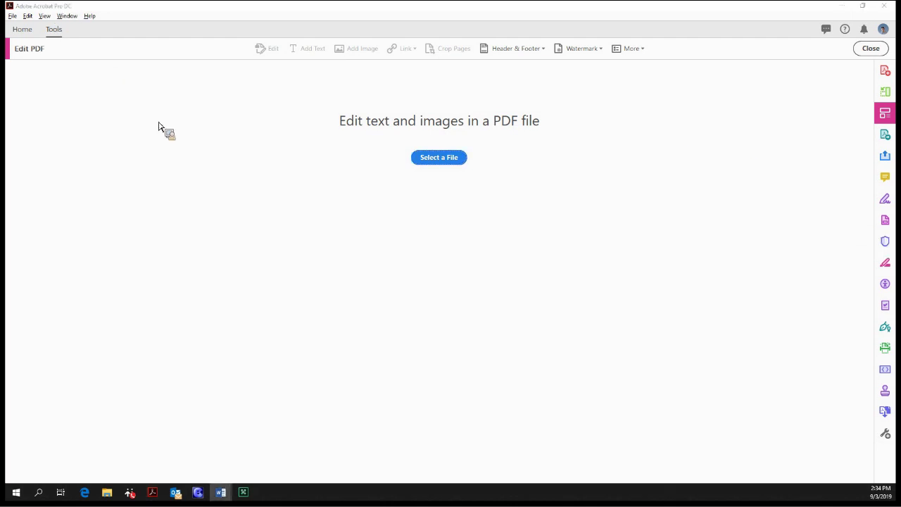
left_click(22, 29)
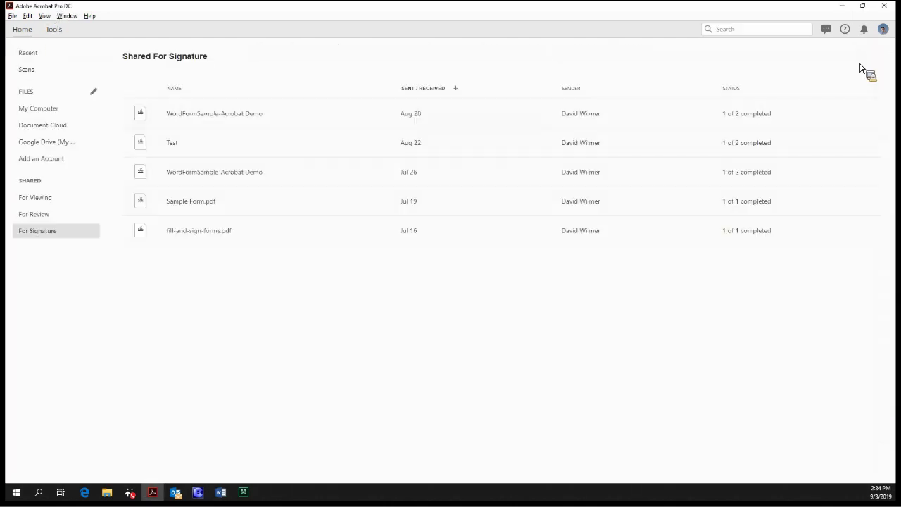
left_click(55, 32)
left_click(870, 46)
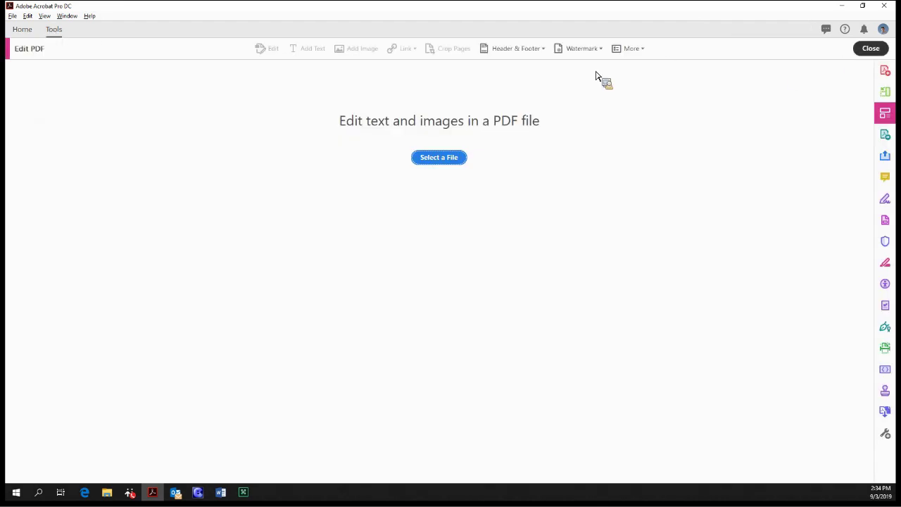
scroll(359, 155, "down", 3)
scroll(317, 125, "up", 3)
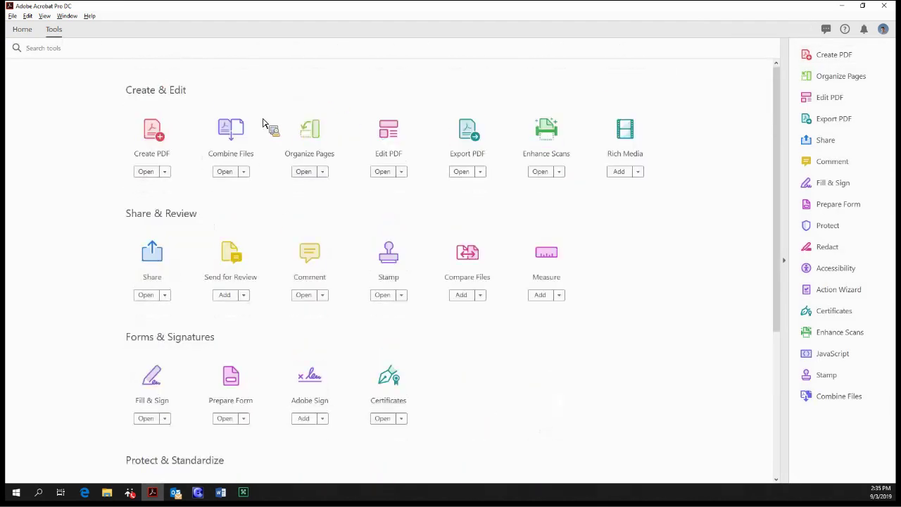
scroll(211, 211, "down", 6)
scroll(144, 176, "down", 1)
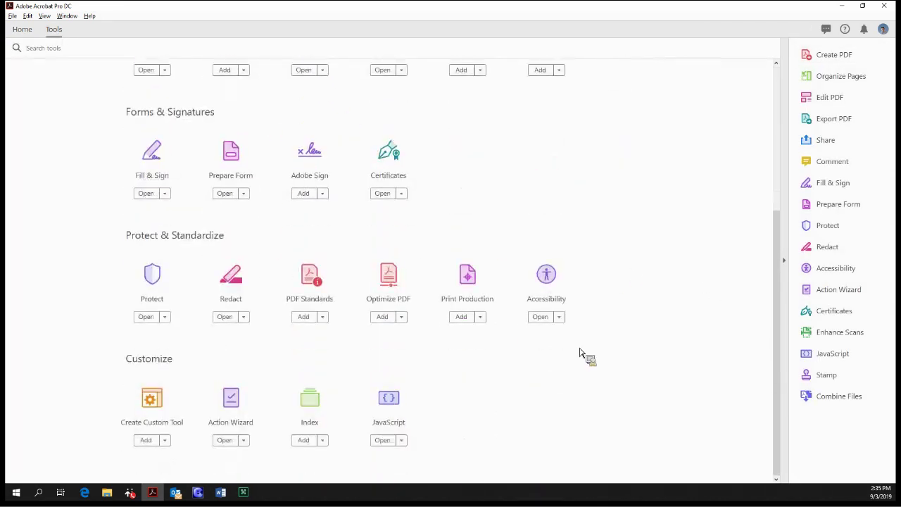
scroll(584, 331, "up", 5)
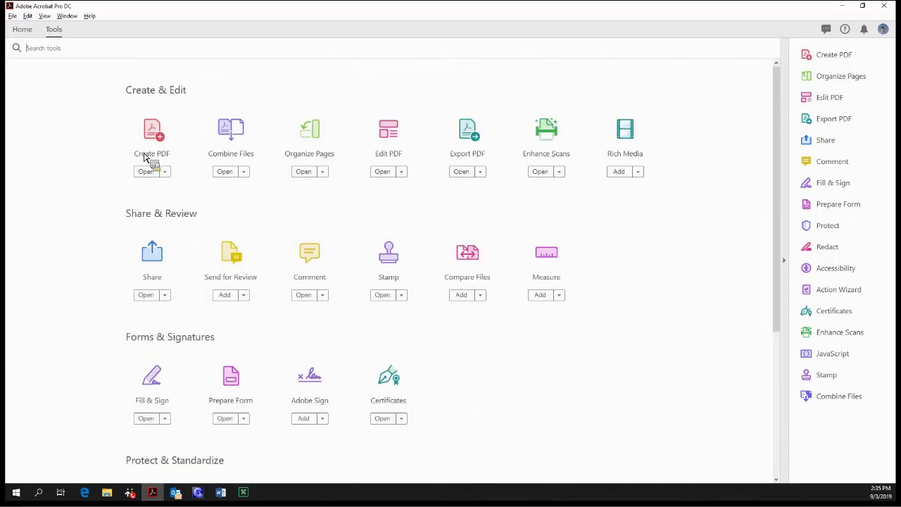